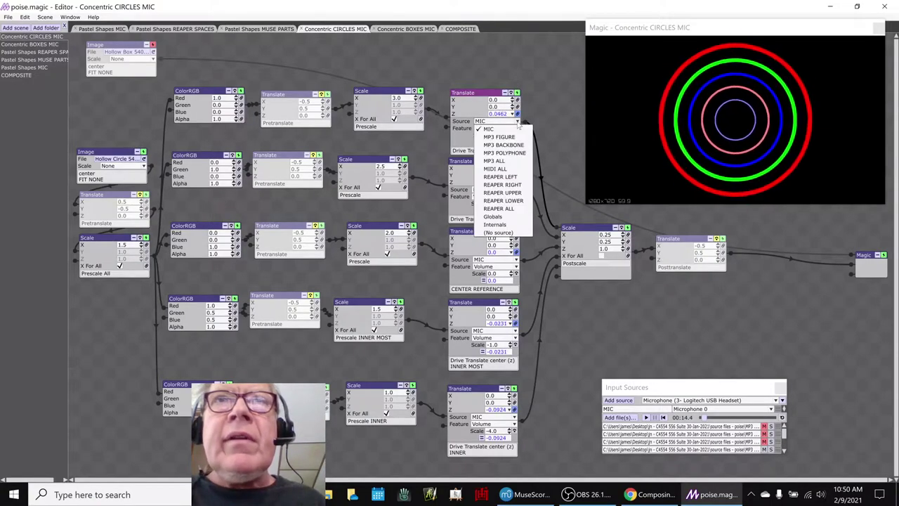
- Set the Translate source of all five circles from MIC to MP3 ALL
left_click(503, 161)
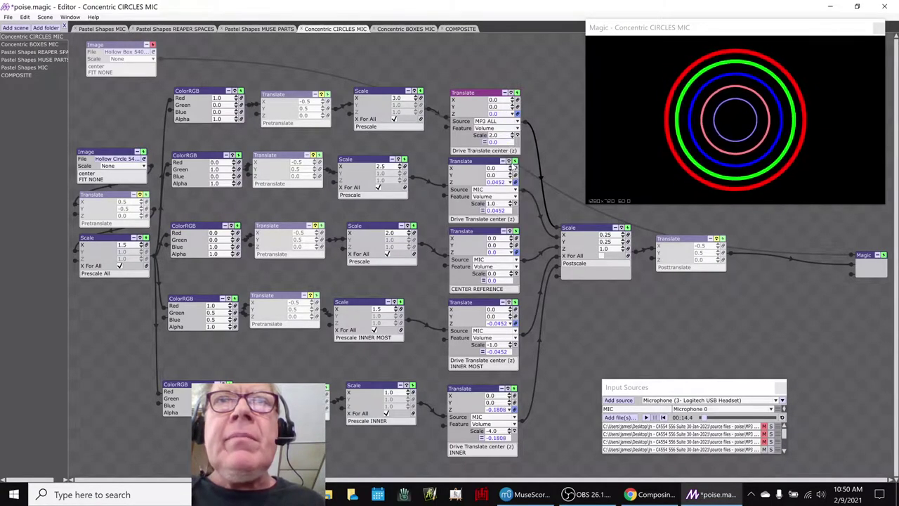
left_click(515, 191)
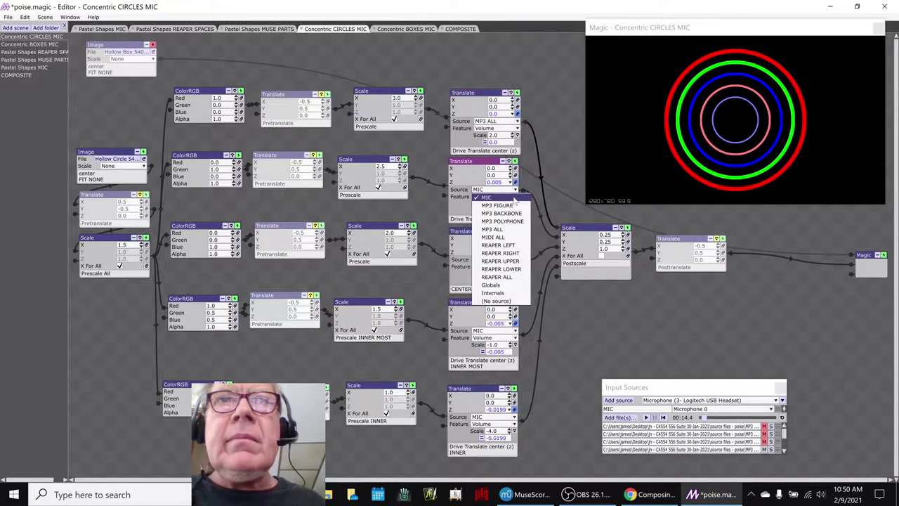
left_click(514, 229)
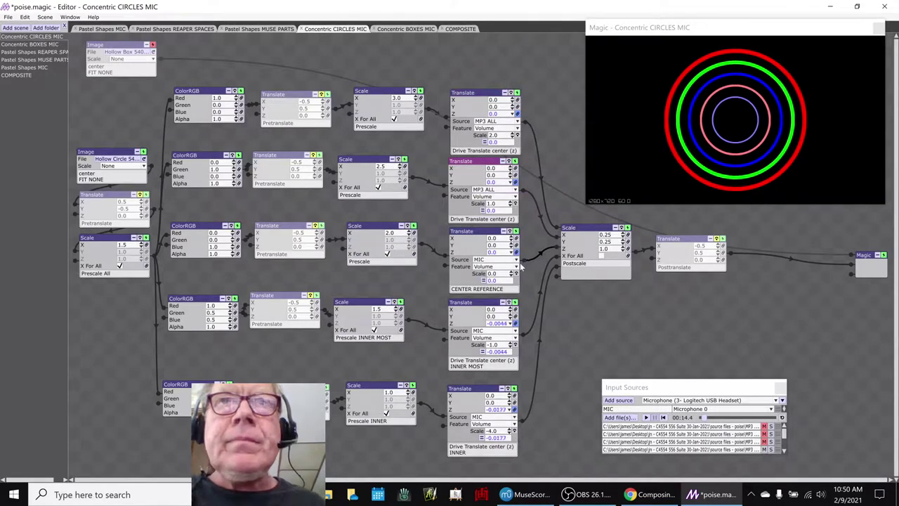
left_click(515, 260)
left_click(513, 300)
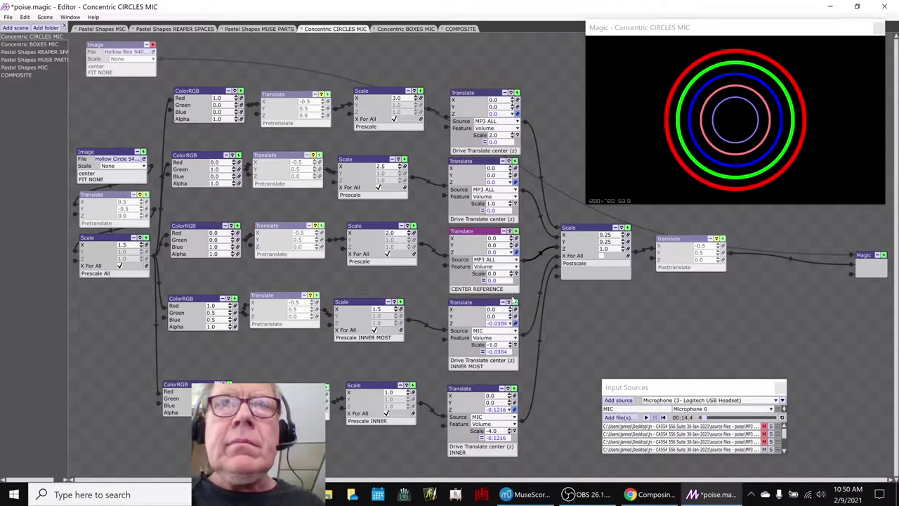
left_click(516, 332)
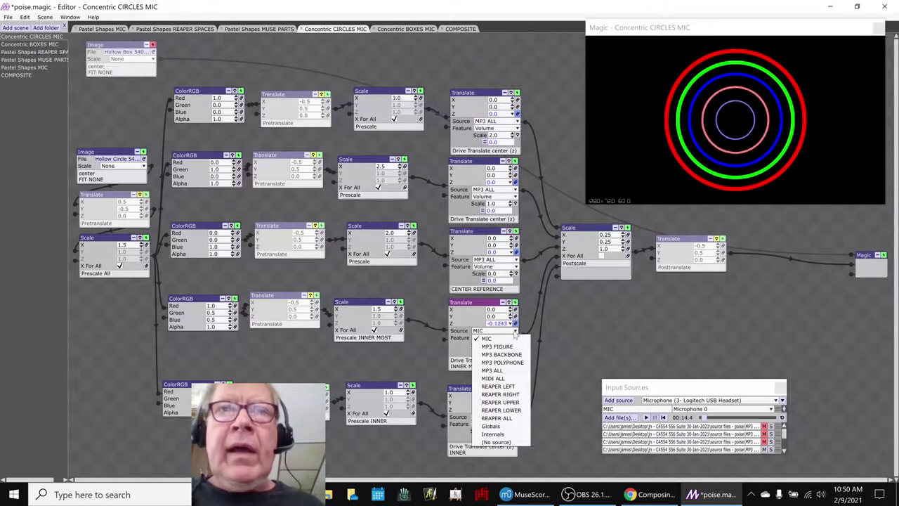
left_click(491, 370)
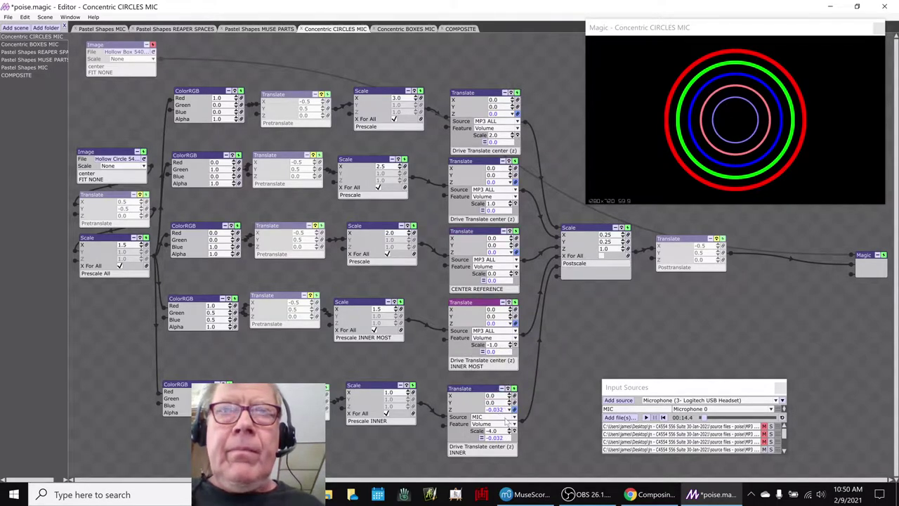
left_click(513, 417)
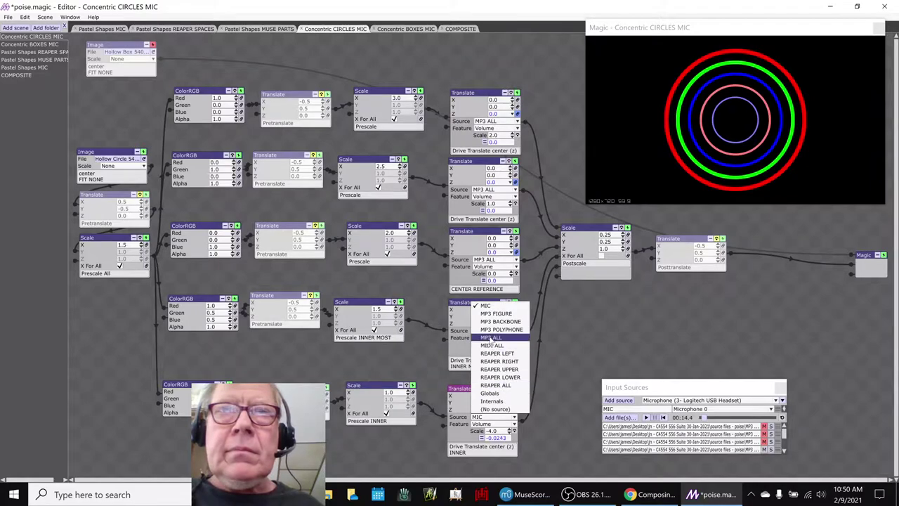
left_click(492, 341)
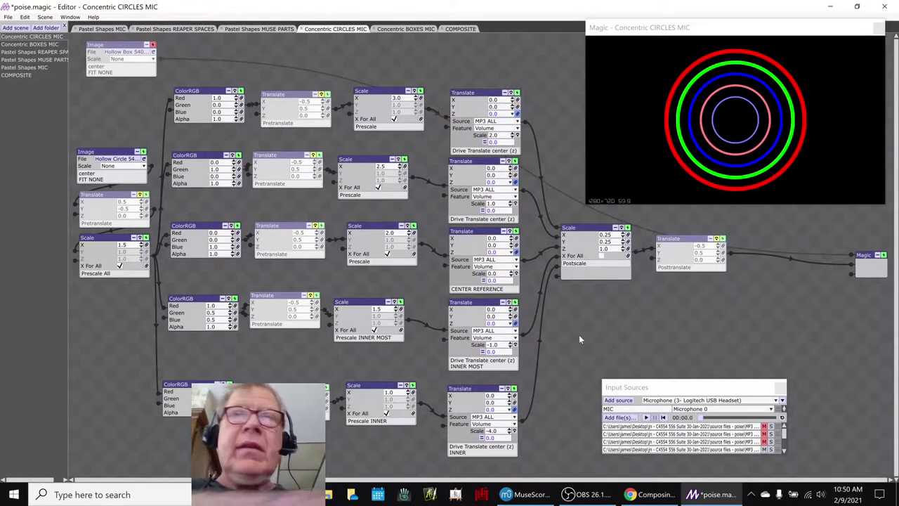
- Play the MP3 to test the pulsing circles, stop it, and save the scene
key("space")
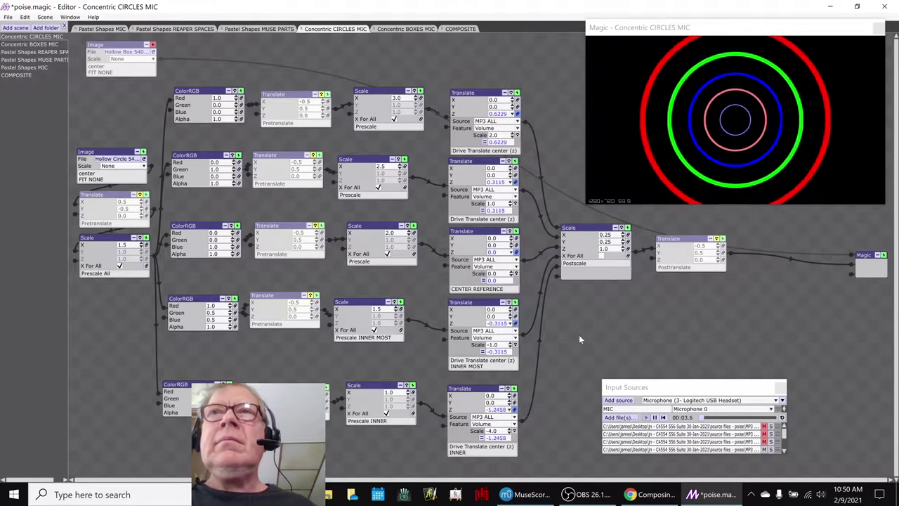
key("space")
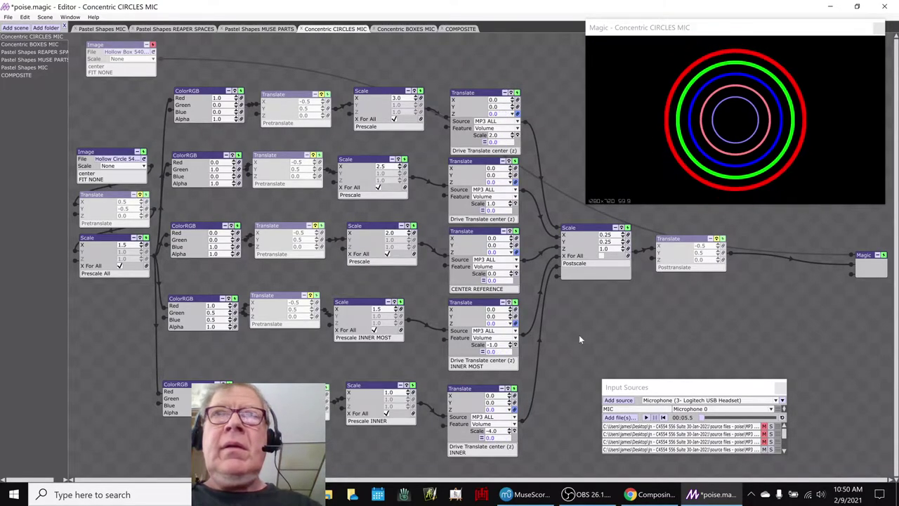
key("ctrl+s")
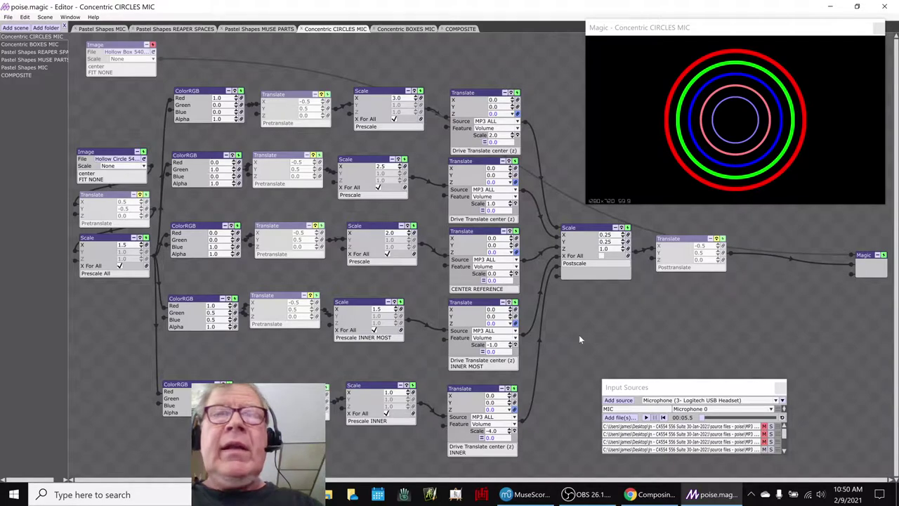
- Minimize the streaming software and bring the notes spreadsheet to the front
key("alt+Tab")
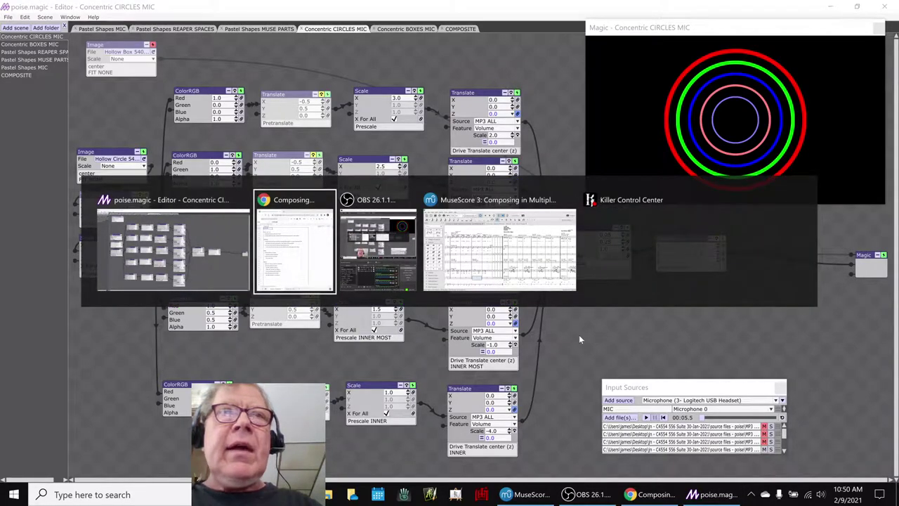
key("alt+Tab")
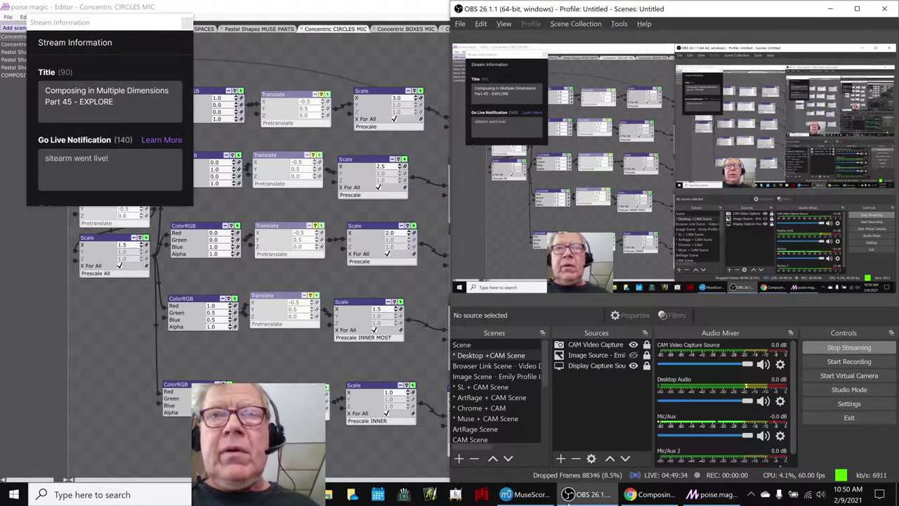
left_click(569, 491)
left_click(650, 494)
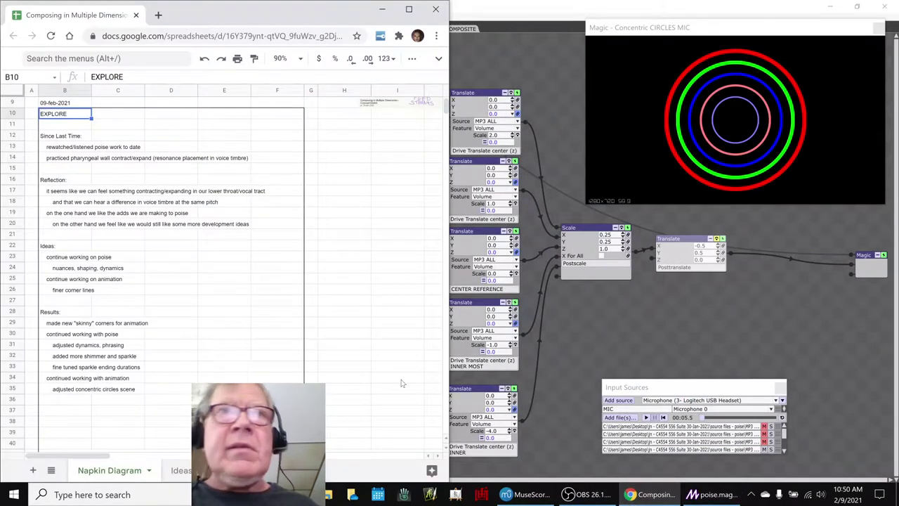
- Read the poise and animation ideas in cells B23 and B25, then return to the Magic editor
left_click(73, 260)
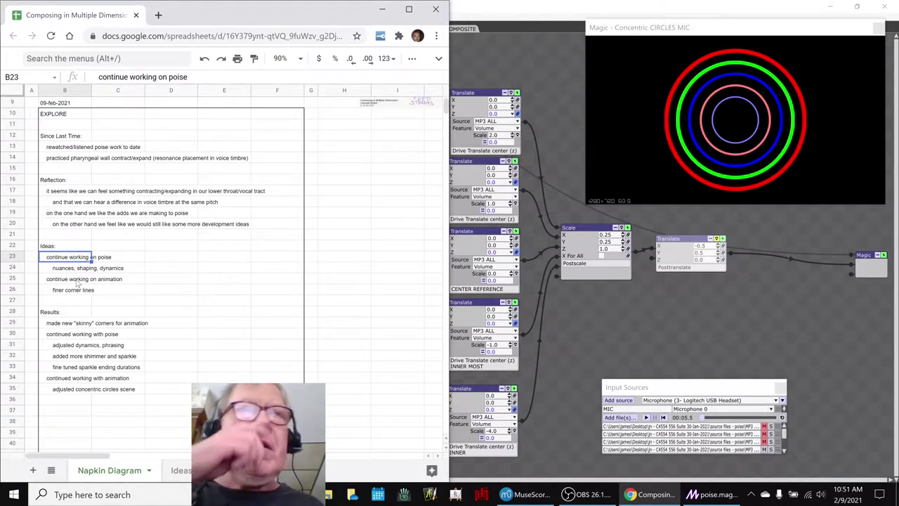
left_click(77, 279)
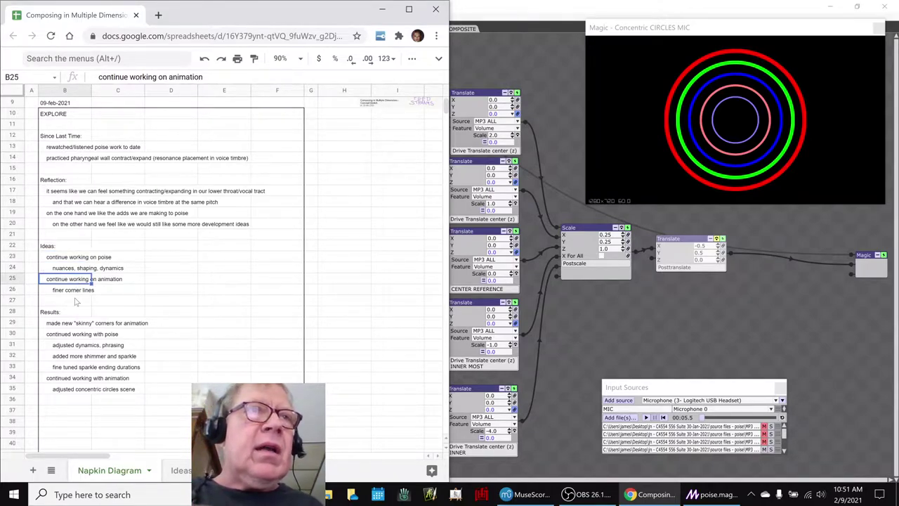
left_click(492, 54)
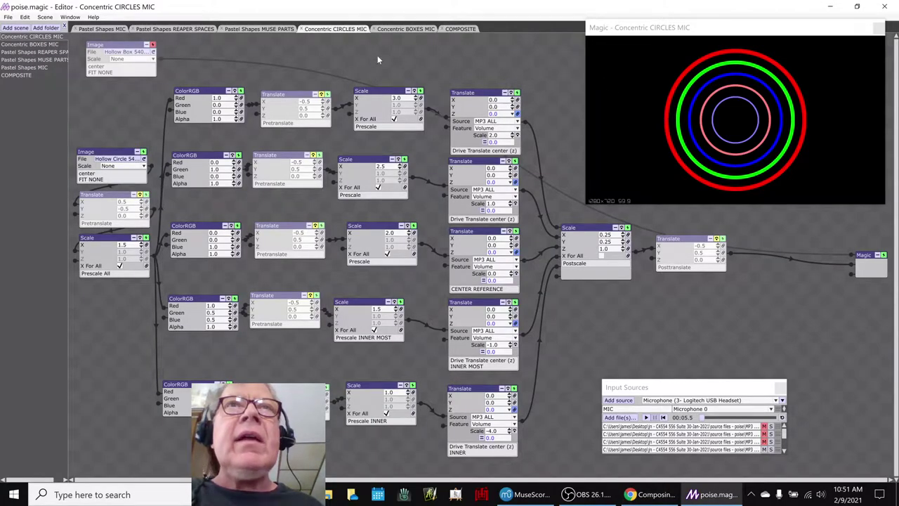
- View the Concentric BOXES MIC scene, then bring up the Poise score in MuseScore
left_click(386, 30)
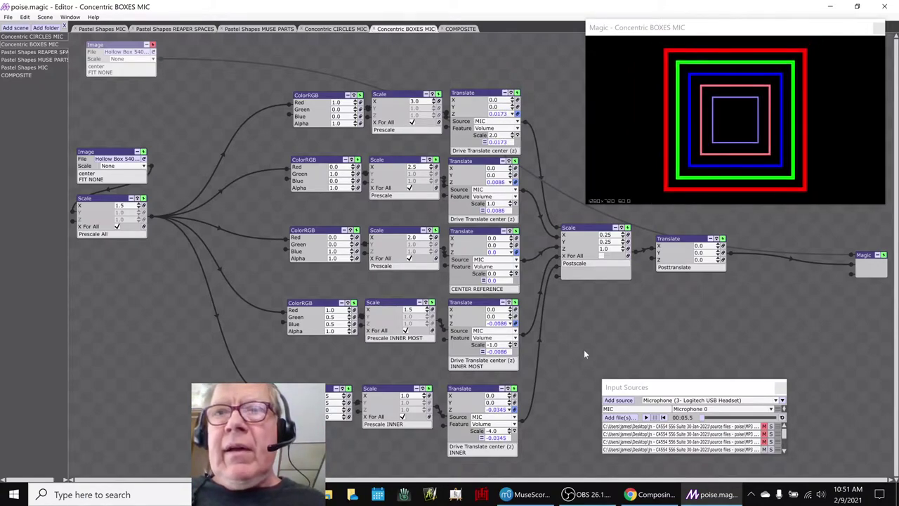
left_click(524, 495)
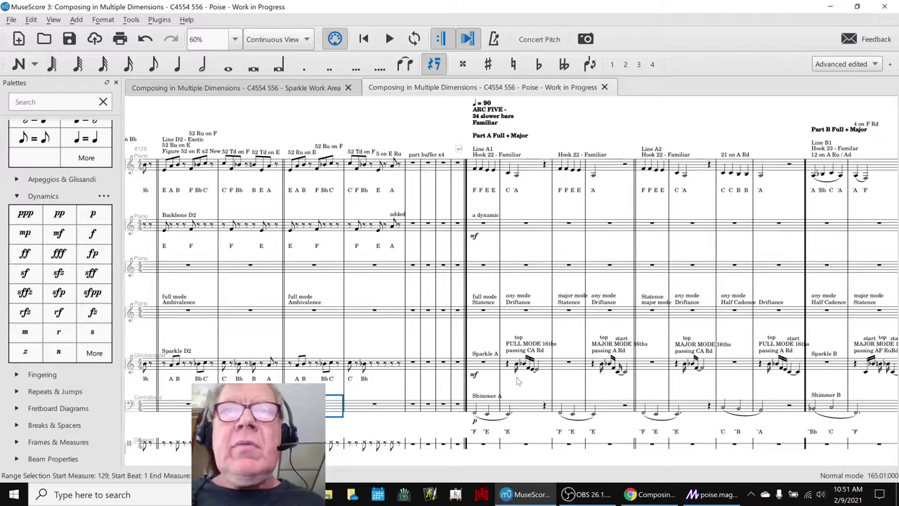
left_click(522, 408)
key("space")
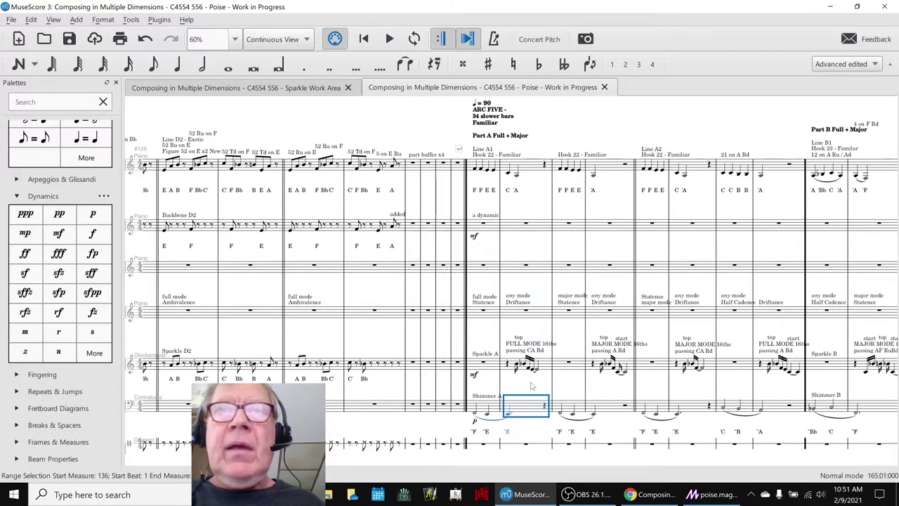
left_click(609, 407)
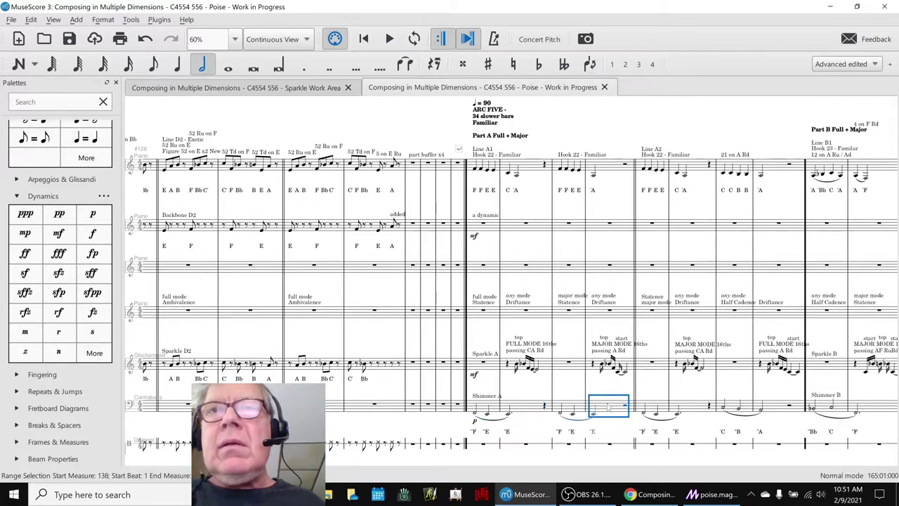
key("space")
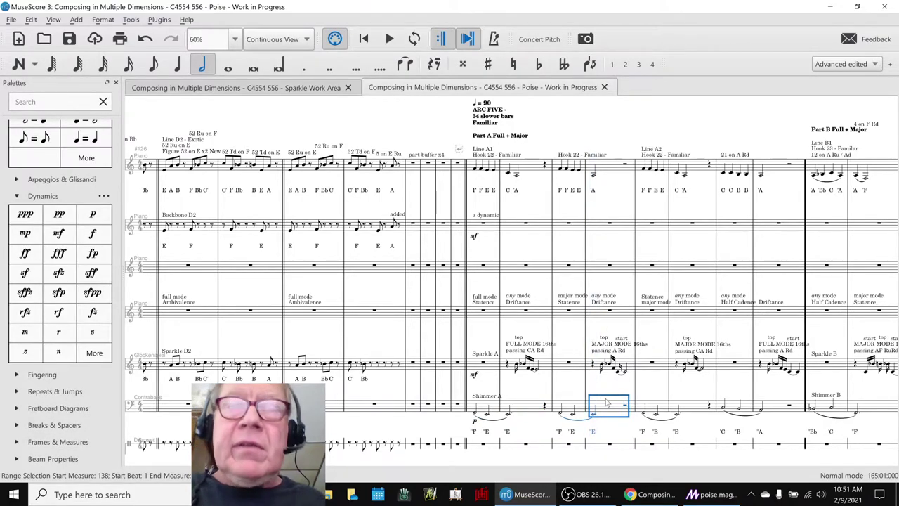
key("F10")
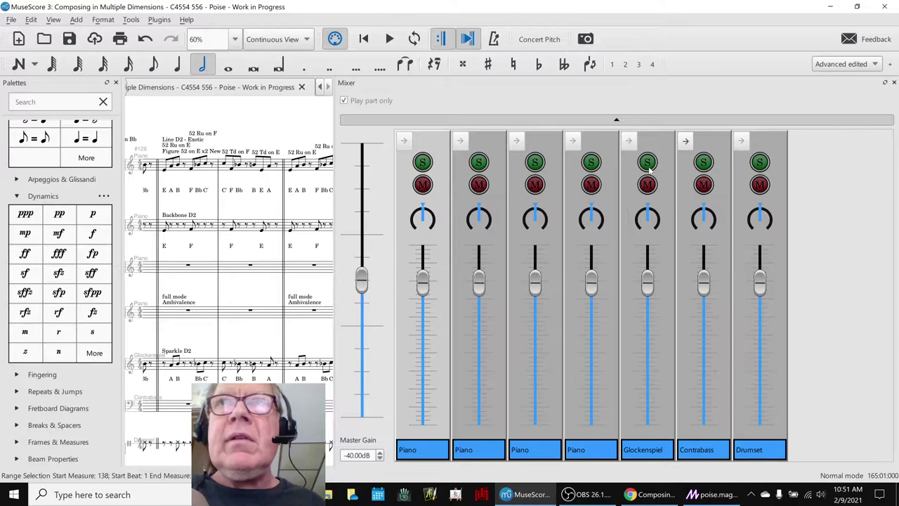
key("F10")
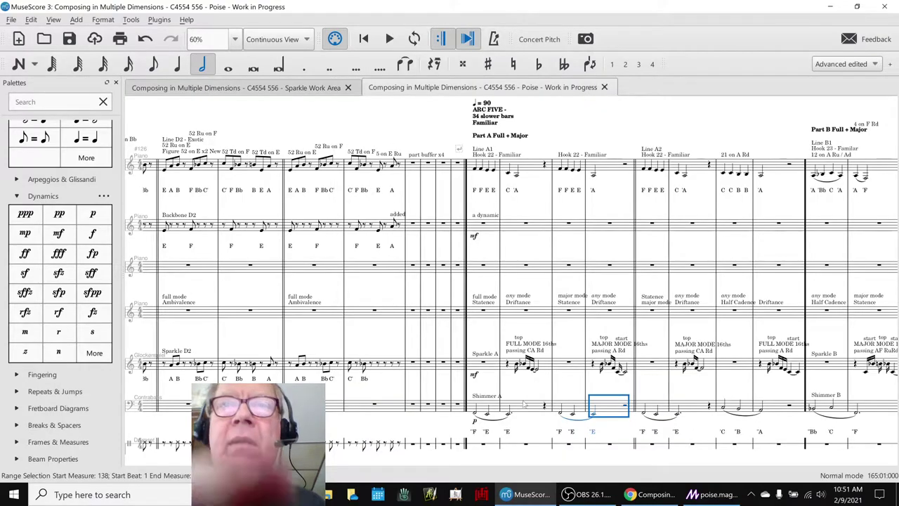
left_click(494, 374)
- Play short excerpts starting from contrabass bars 135, 138, 140 and 142
key("space")
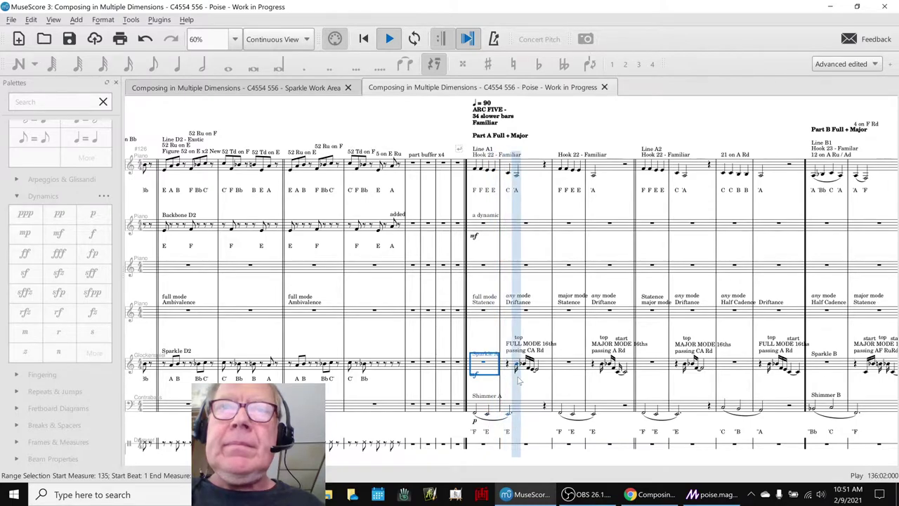
key("space")
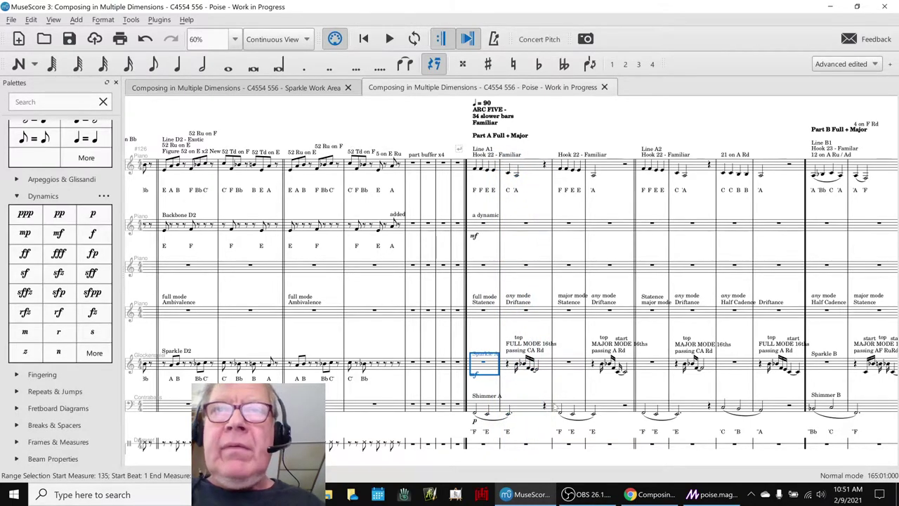
left_click(606, 408)
key("space")
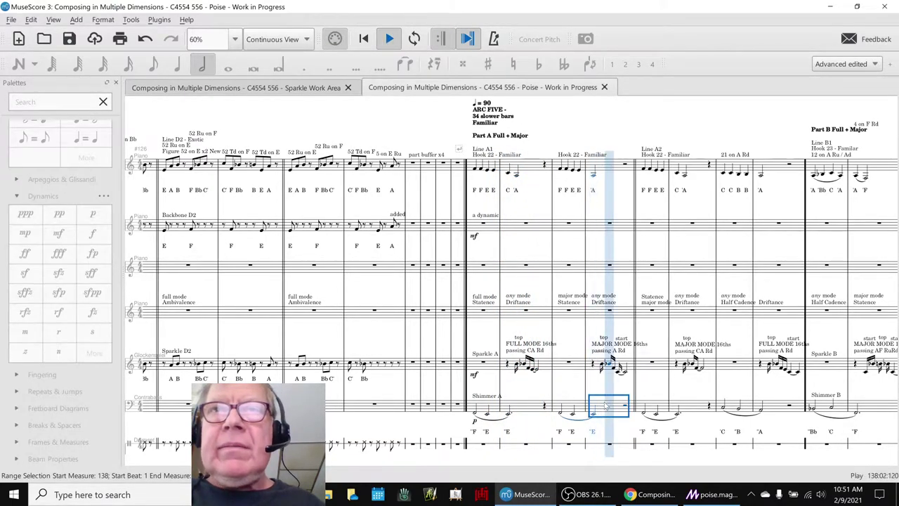
key("space")
left_click(692, 414)
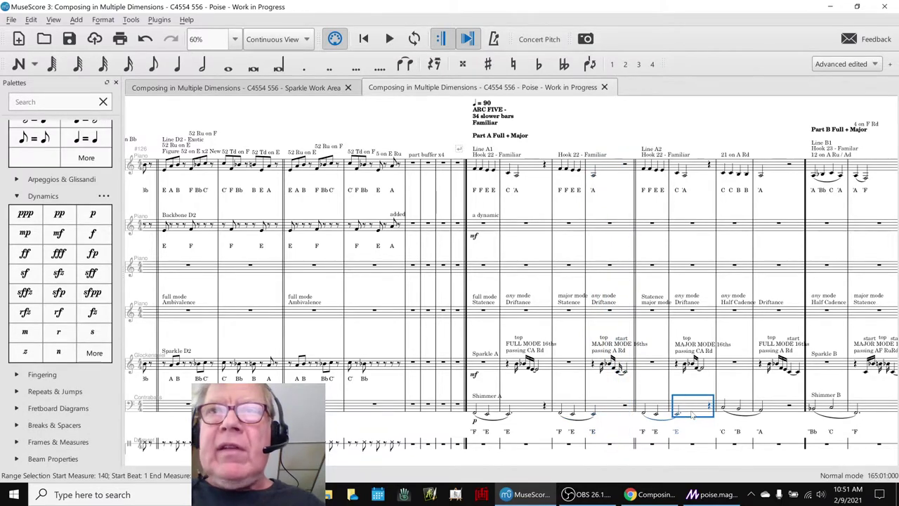
key("space")
key("space")
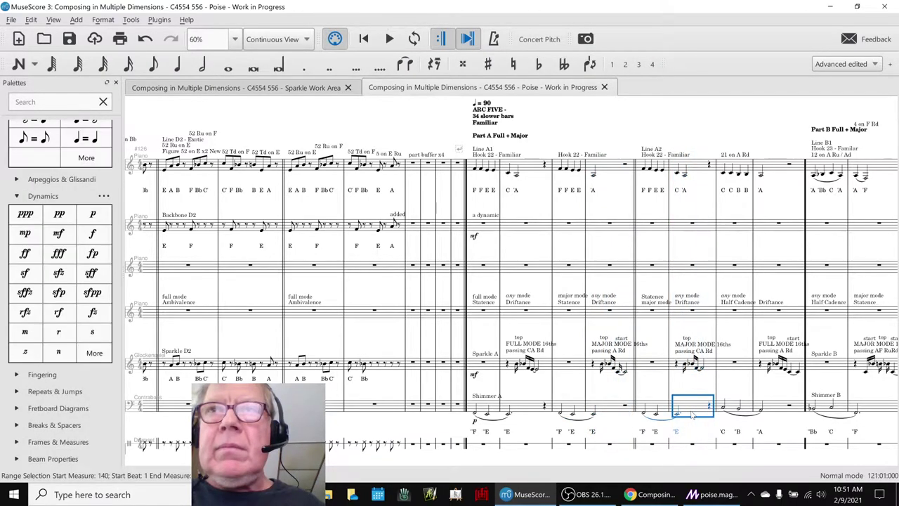
left_click(772, 413)
key("space")
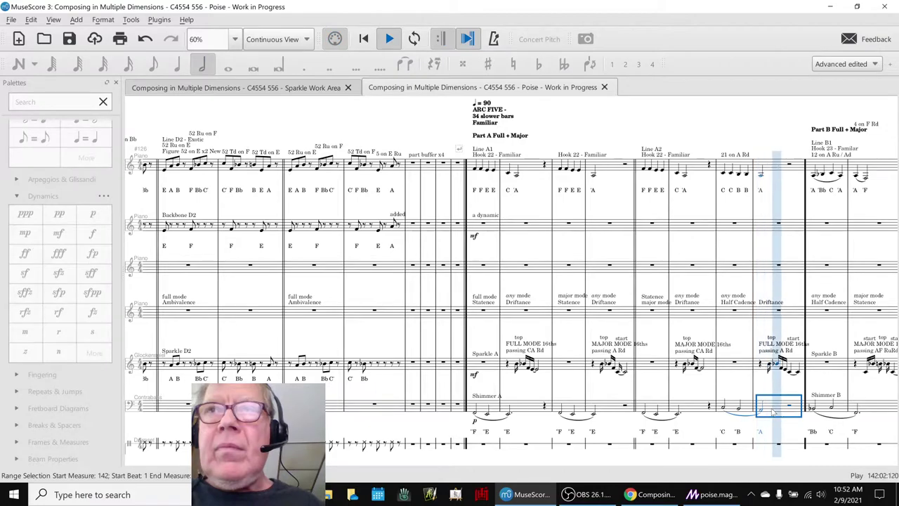
key("space")
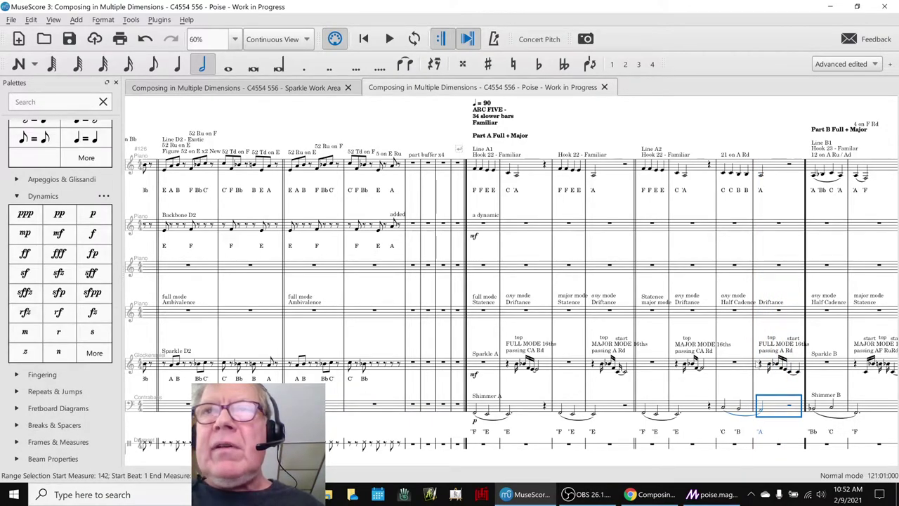
- Clear the selection, scroll back to the bar 79 echo passage, and open the mixer
left_click_drag(822, 385, 505, 352)
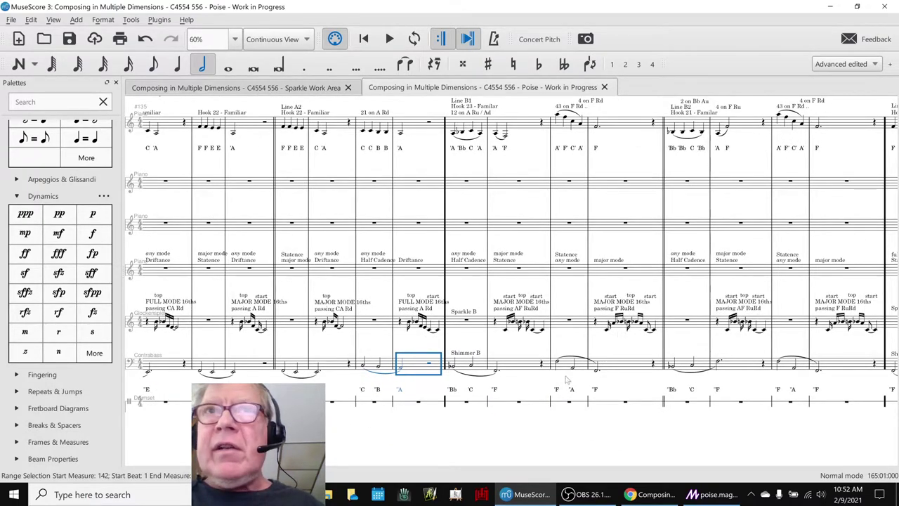
key("Escape")
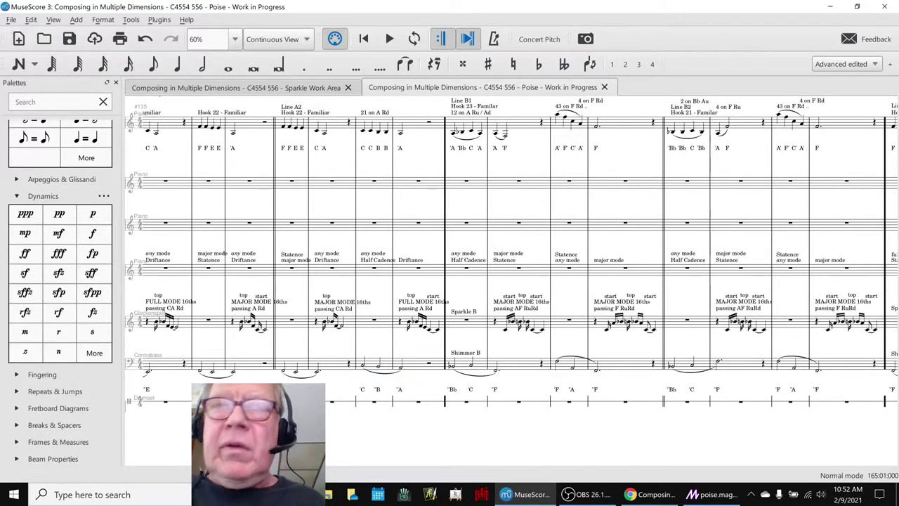
scroll(506, 246, "left", 5)
scroll(506, 246, "left", 8)
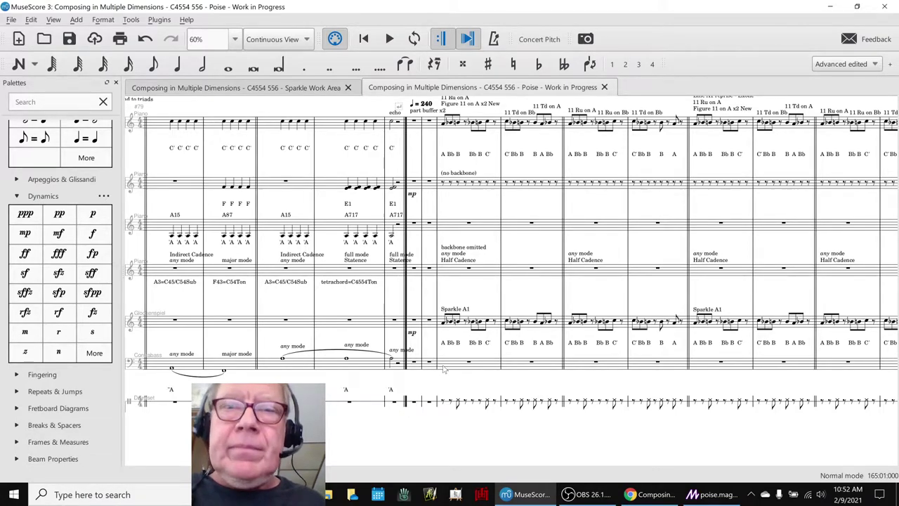
key("F10")
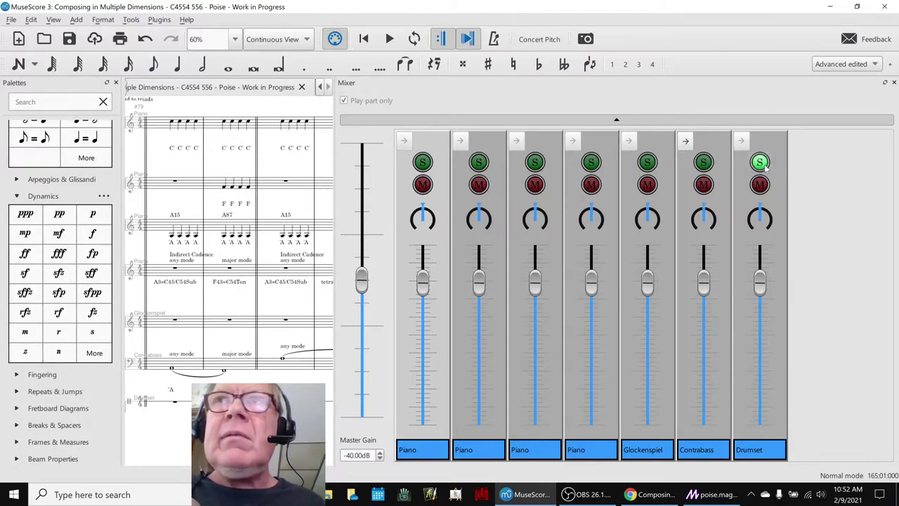
- Close the mixer and play the passage from the contrabass bar 87 to hear the hi-hat
key("F10")
left_click(464, 366)
key("space")
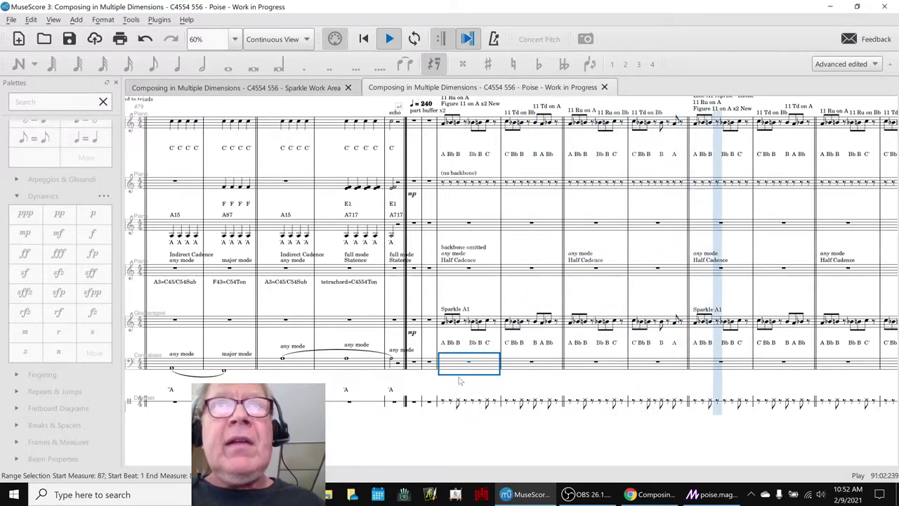
key("space")
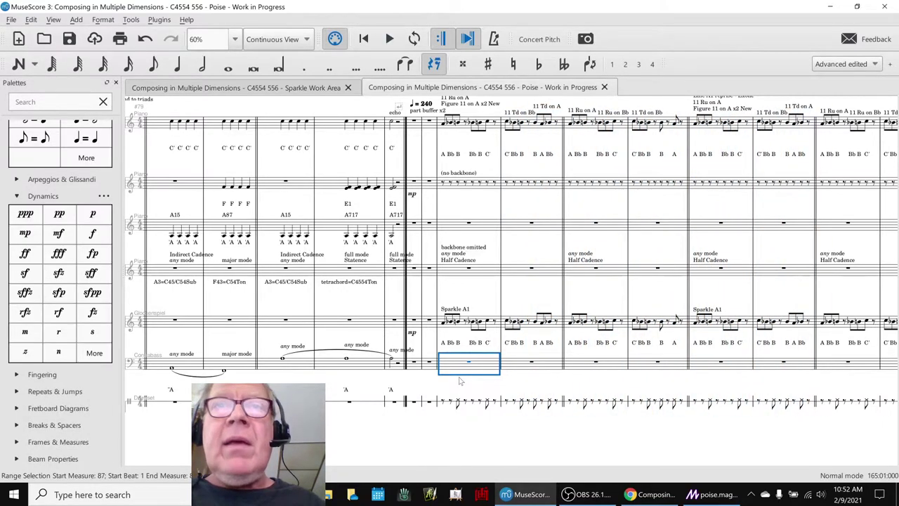
- Recheck the drumset solo in the mixer, clear the selection, and play the passage again
key("F10")
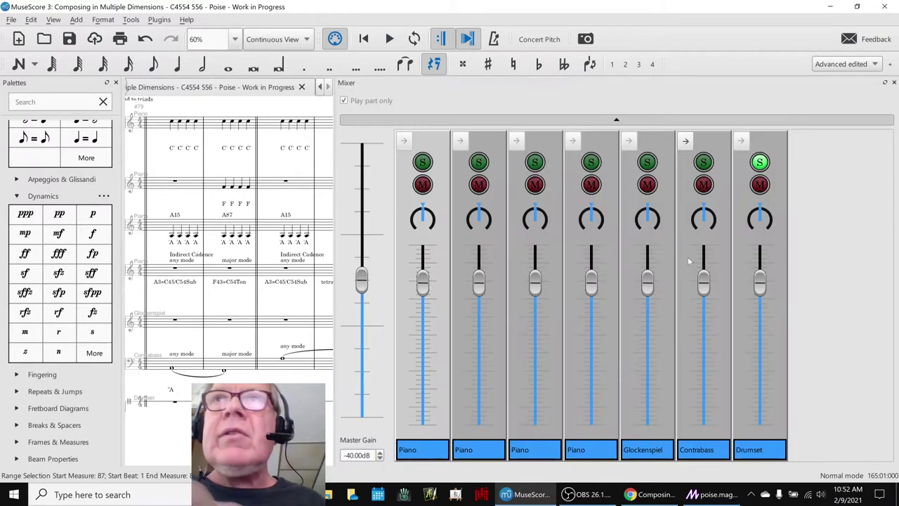
key("F10")
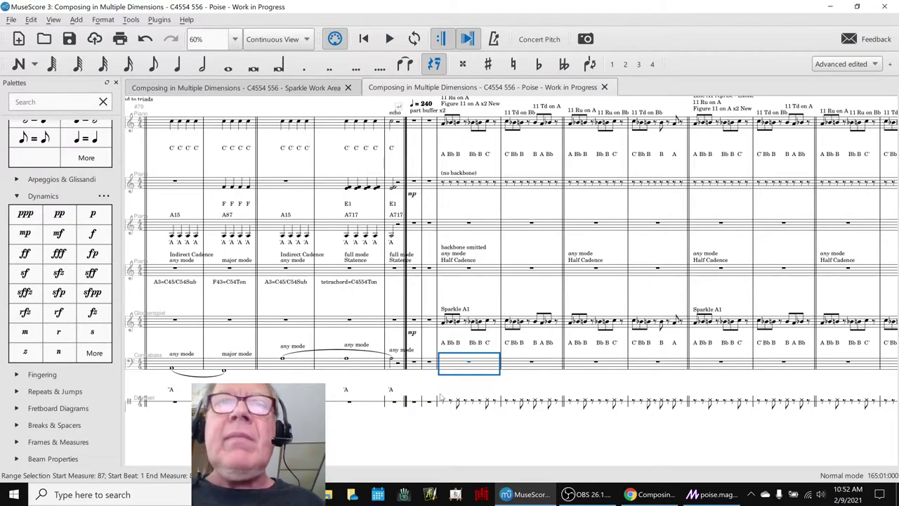
key("Escape")
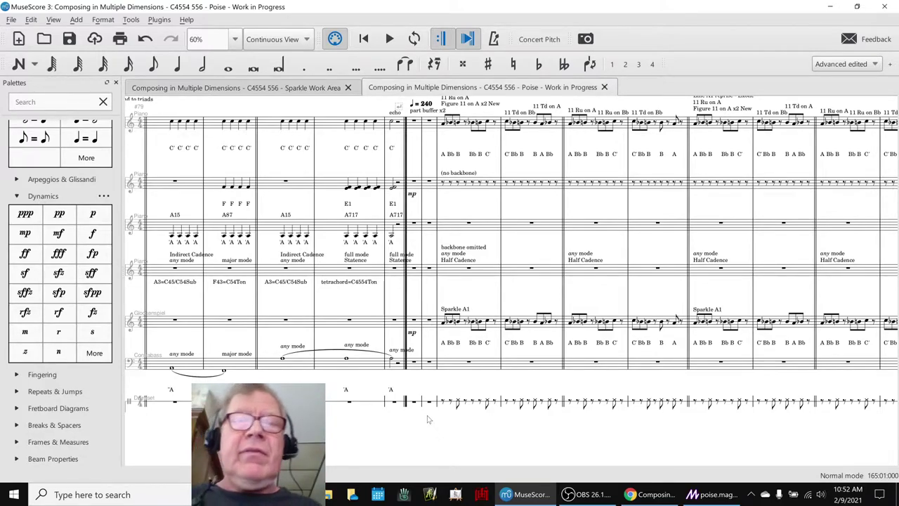
key("space")
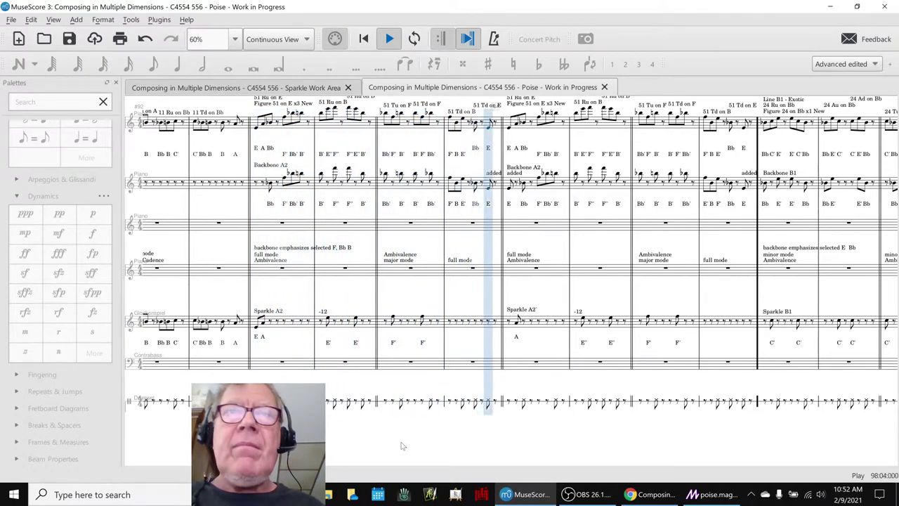
key("space")
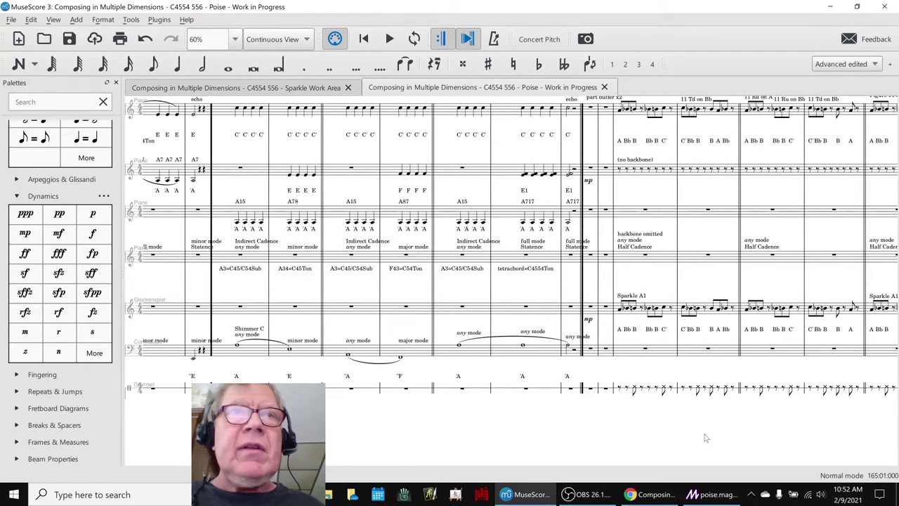
- Play from the Shimmer C contrabass bar, then scroll to the ARC THREE opening
left_click(484, 333)
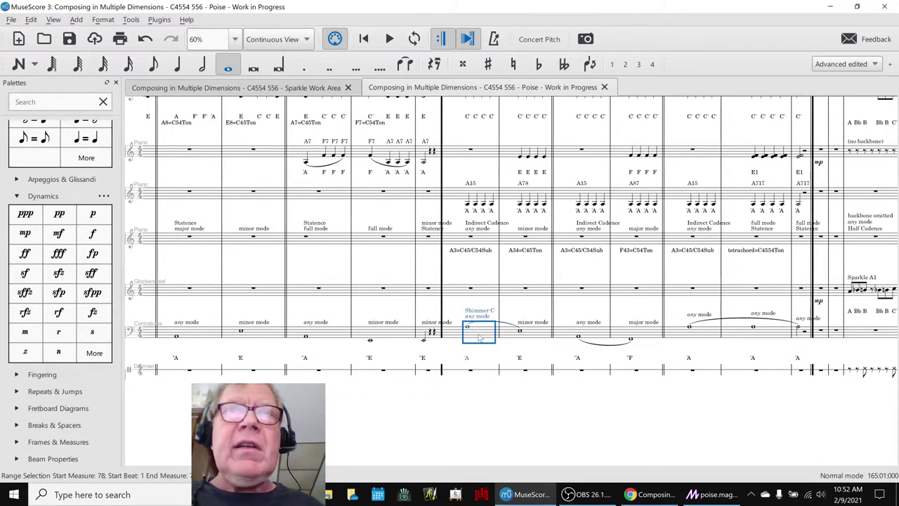
key("space")
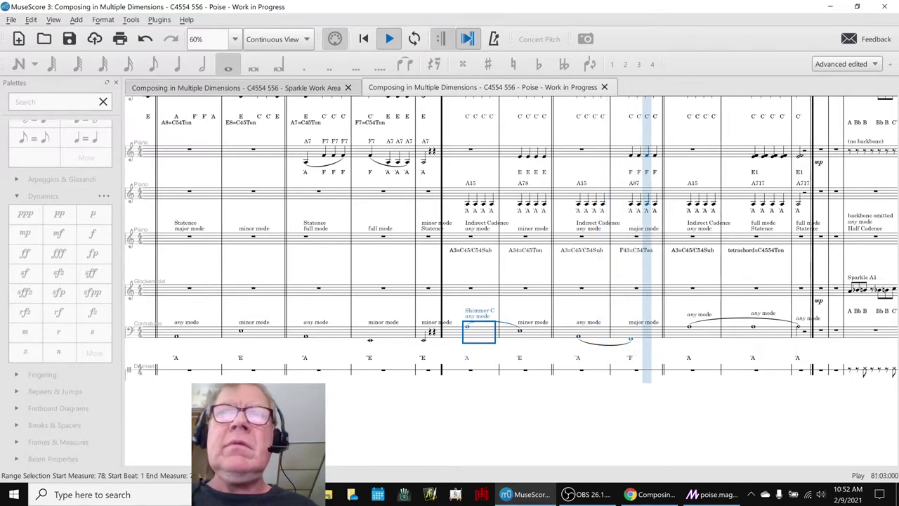
key("space")
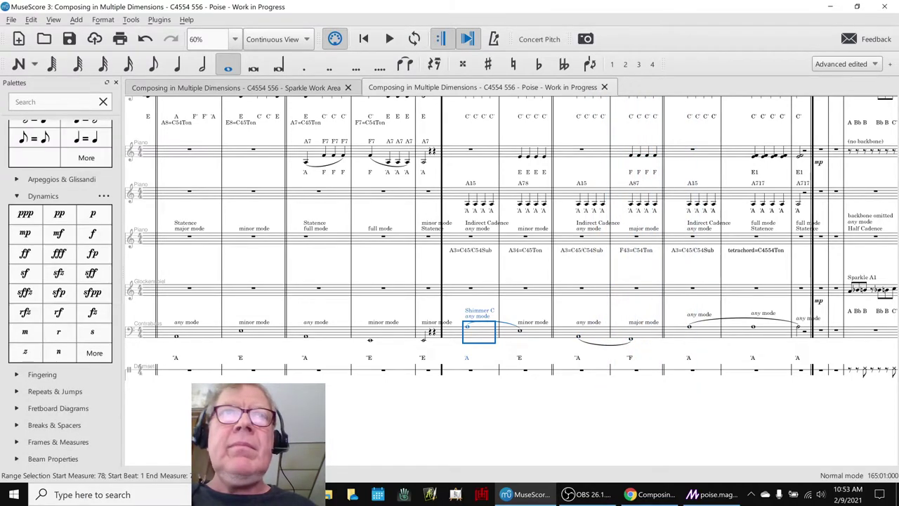
scroll(579, 414, "left", 10)
scroll(579, 414, "left", 5)
scroll(579, 414, "up", 3)
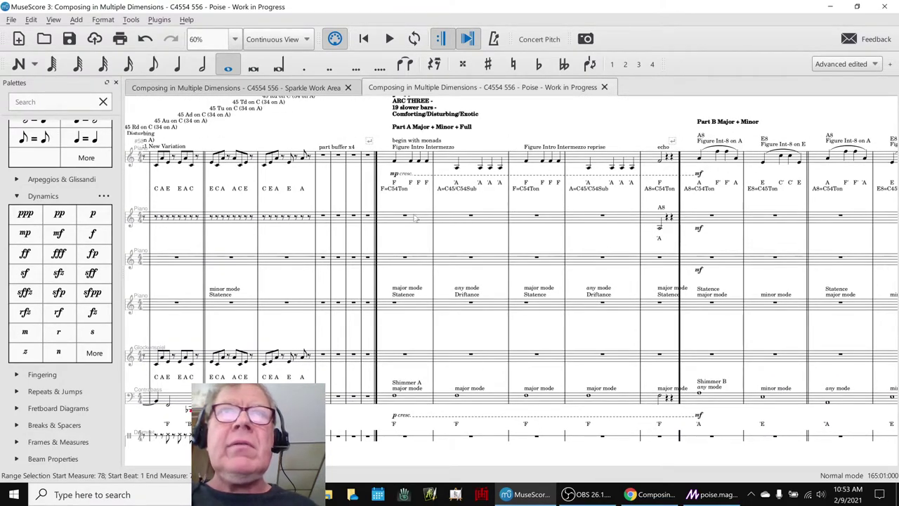
- Play ARC THREE's Part A from piano bar 66, then pan back toward earlier measures
left_click(414, 218)
key("space")
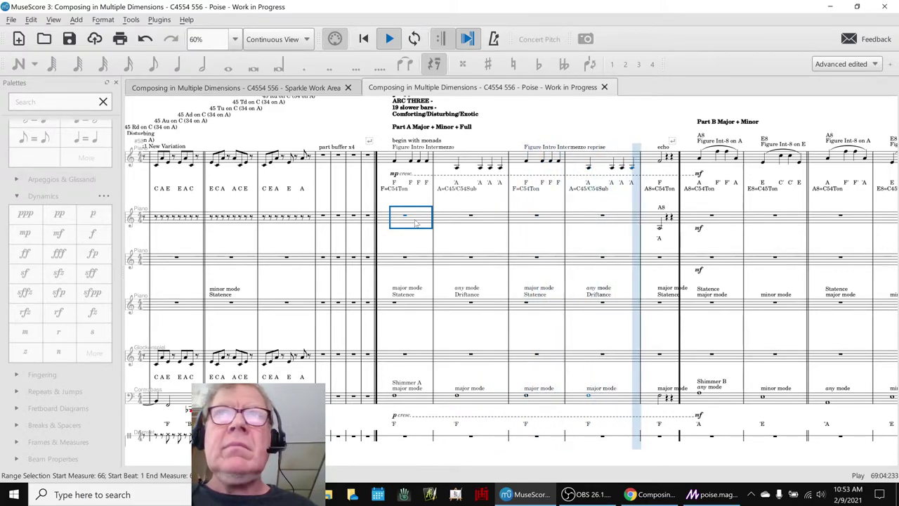
key("space")
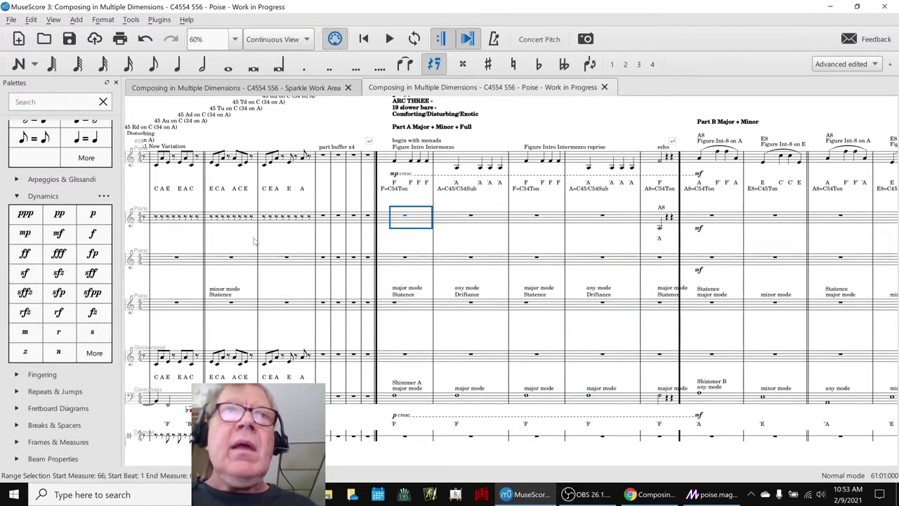
left_click_drag(238, 243, 801, 451)
- Pan back past the MINOR MODE 8ths to ARC ONE's opening and select the first contrabass measure
left_click_drag(675, 452, 782, 433)
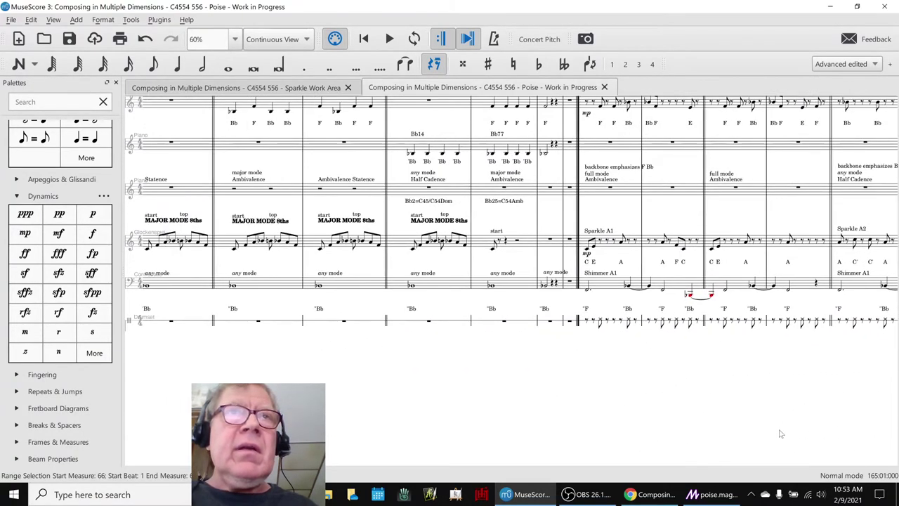
left_click_drag(609, 425, 878, 421)
left_click_drag(698, 425, 719, 418)
left_click_drag(596, 420, 864, 443)
left_click_drag(614, 446, 800, 446)
mouse_move(723, 445)
left_mouse_down()
mouse_move(749, 443)
mouse_move(740, 439)
left_mouse_up()
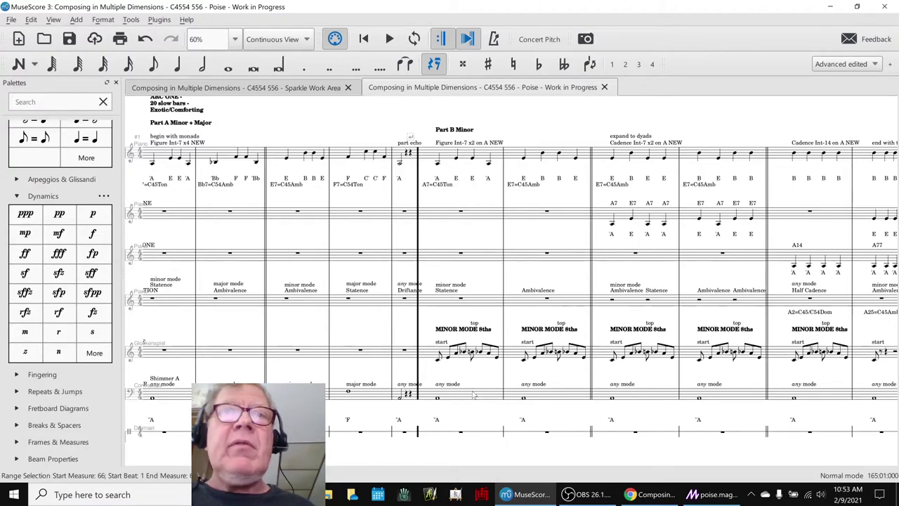
left_click_drag(439, 445, 589, 421)
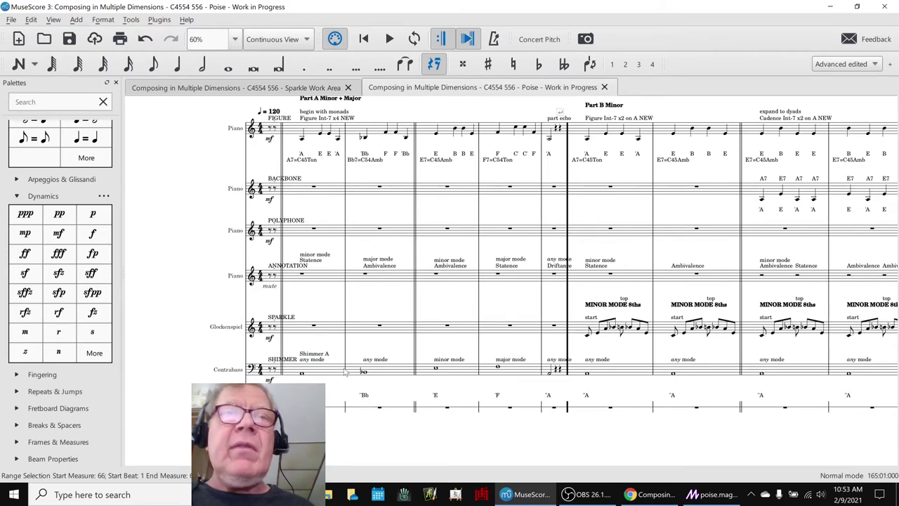
left_click_drag(343, 430, 327, 435)
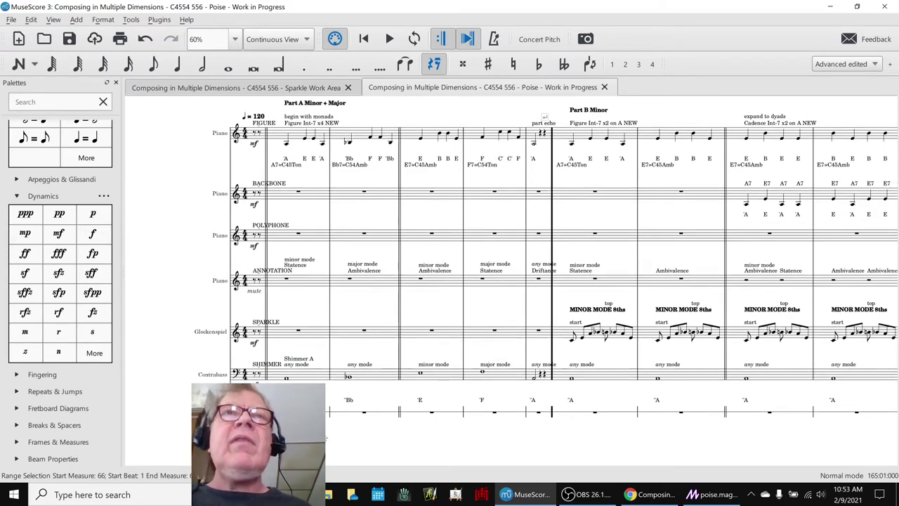
scroll(144, 276, "up", 2)
scroll(144, 276, "down", 1)
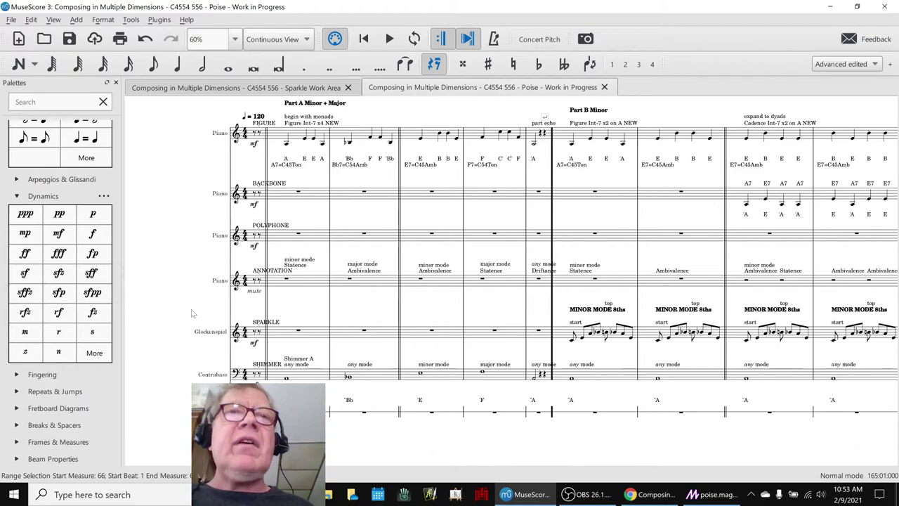
left_click(308, 378)
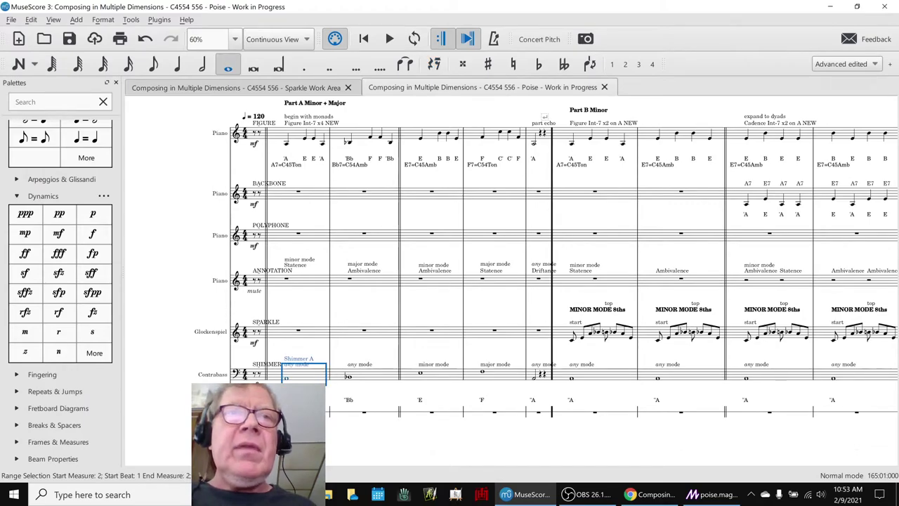
- Deselect and play the Poise score from the beginning until Part C Major, then stop
key("Escape")
key("space")
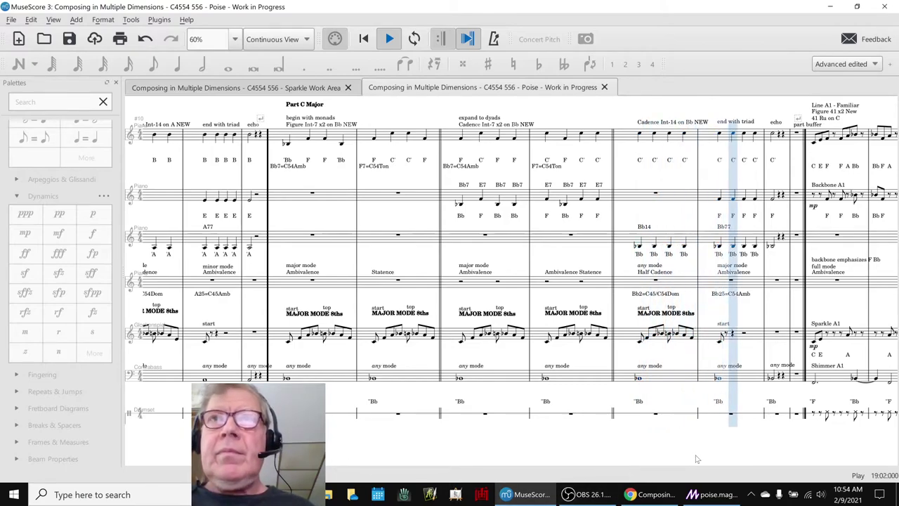
key("space")
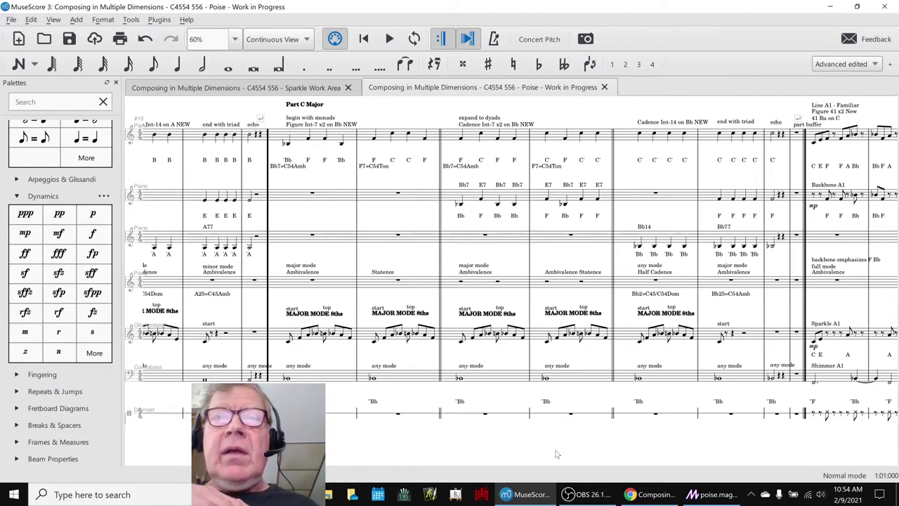
mouse_move(648, 497)
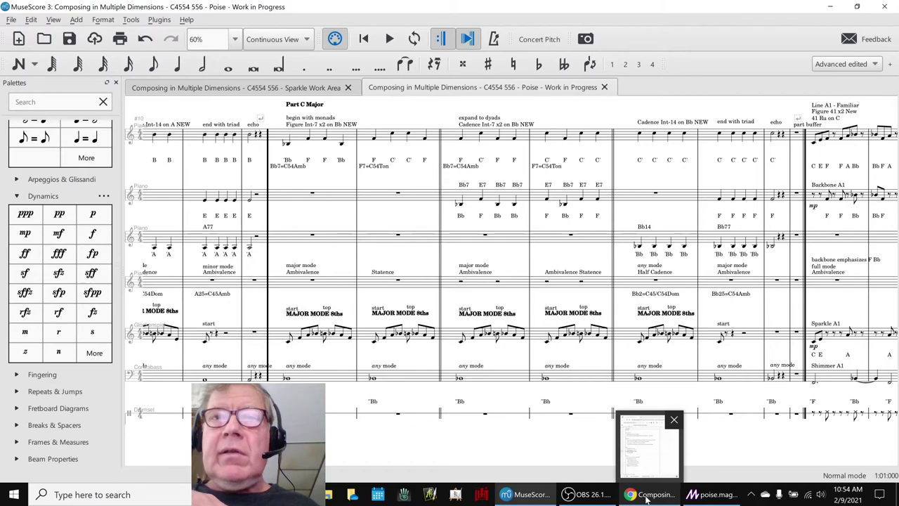
- Review the animation and poise ideas in cells B44 and B45, then bring OBS Studio forward
left_click(647, 497)
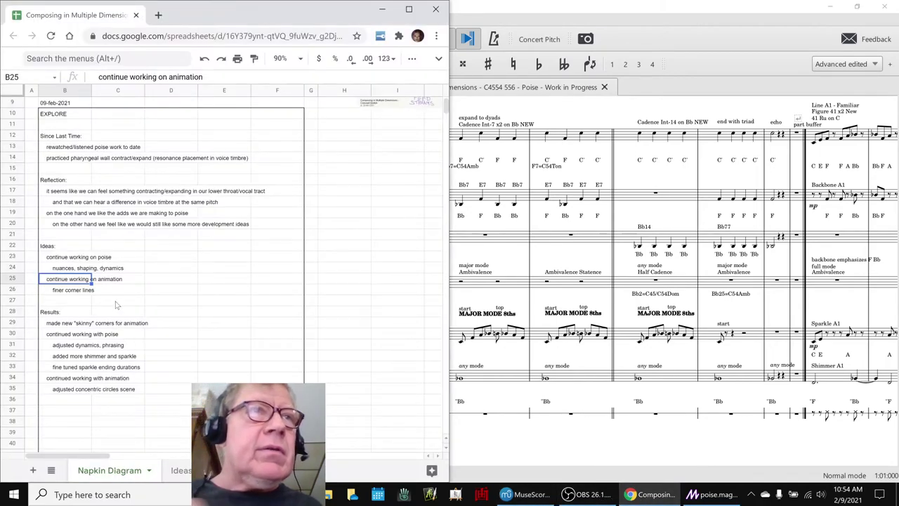
scroll(117, 305, "down", 5)
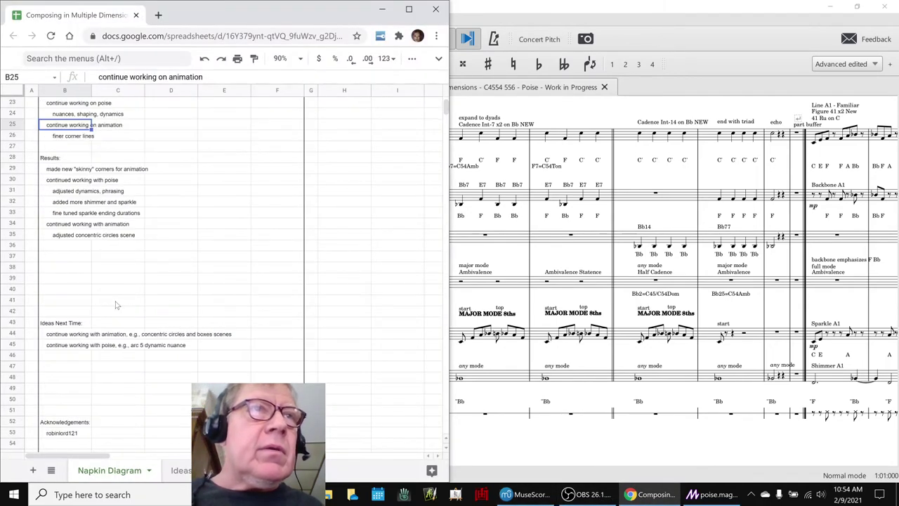
left_click(82, 338)
left_click(77, 347)
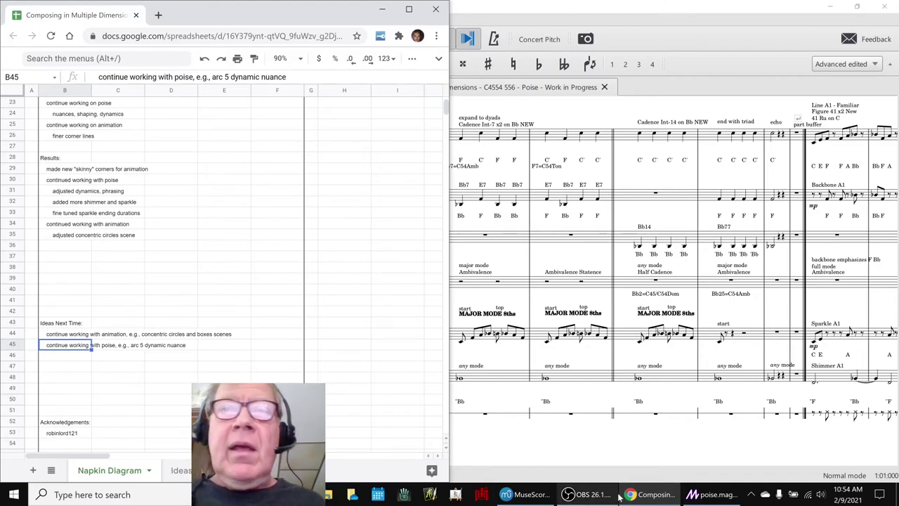
mouse_move(641, 500)
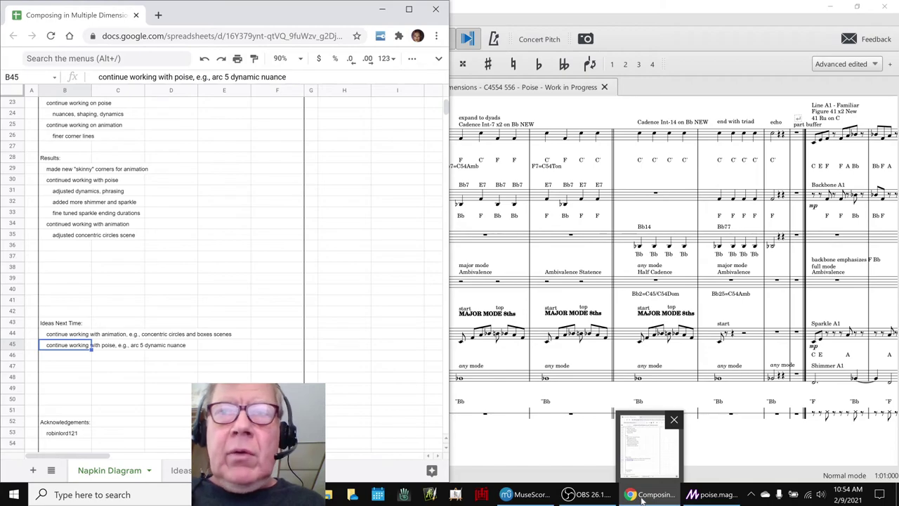
left_click(586, 495)
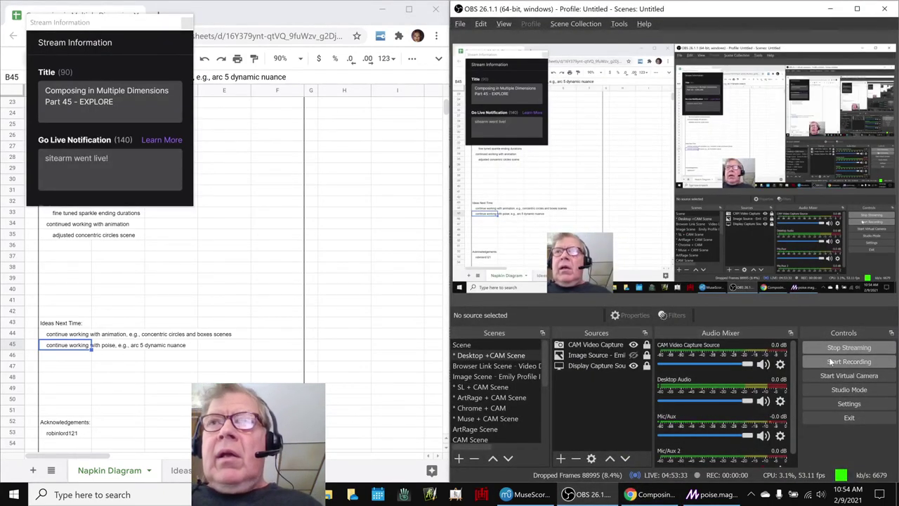